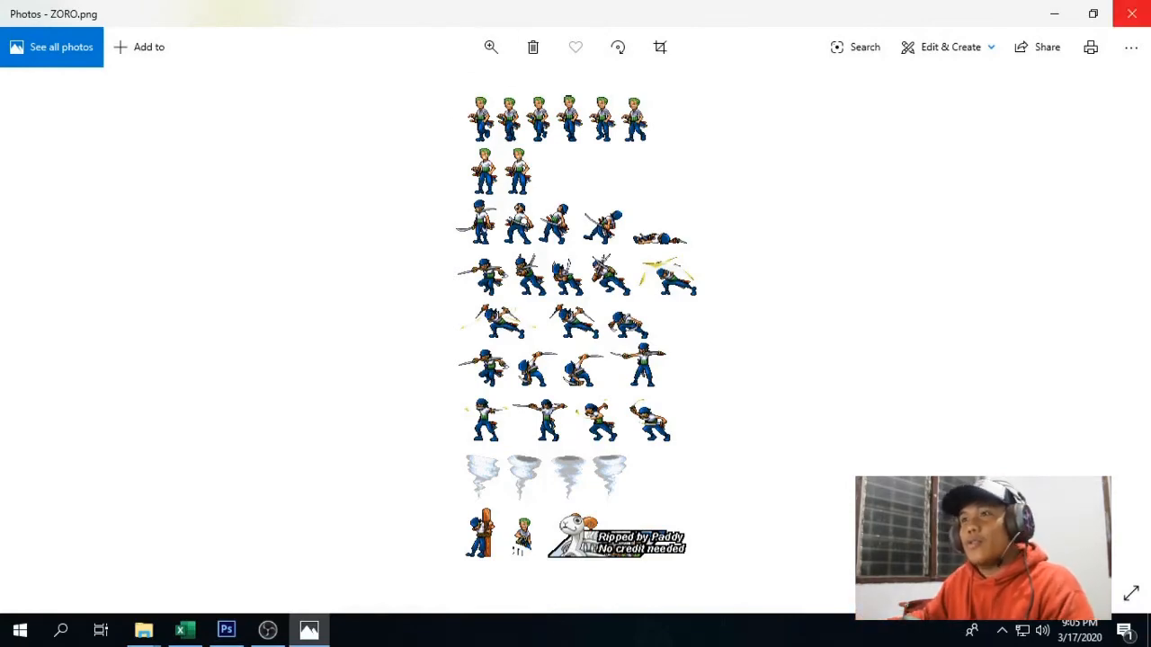
- Close the ZORO.png preview, minimize the SPRITE folder window, and switch to the ZORO.png sprite sheet in Photoshop
{"action": "left_click", "coordinate": [1133, 14]}
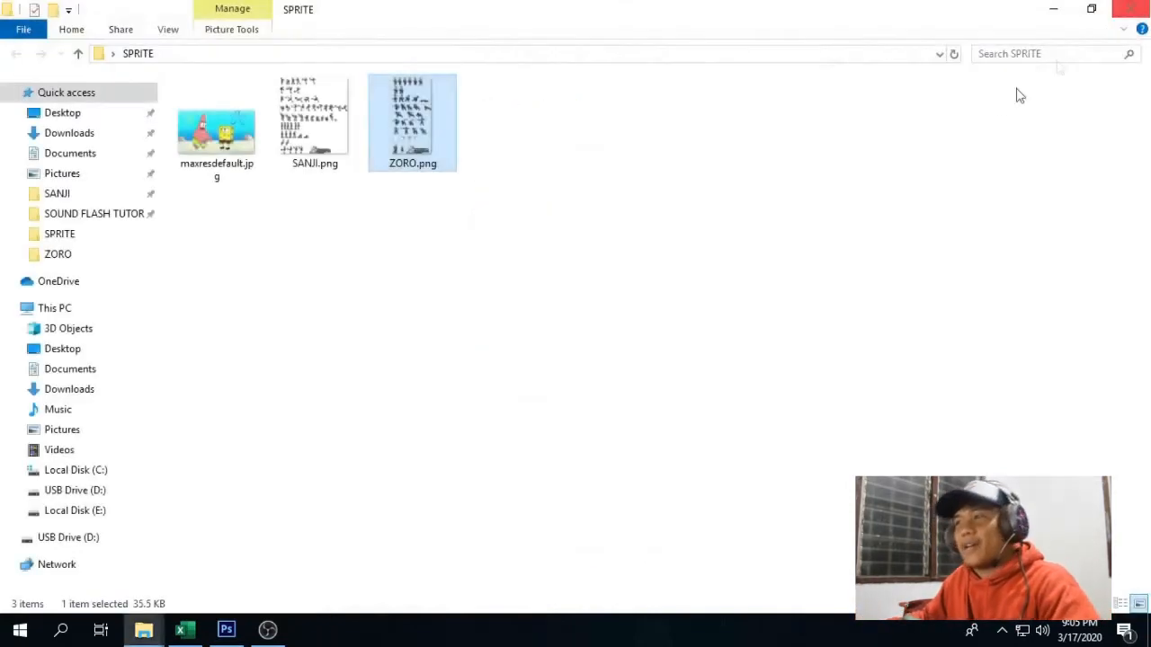
{"action": "left_click", "coordinate": [1041, 10]}
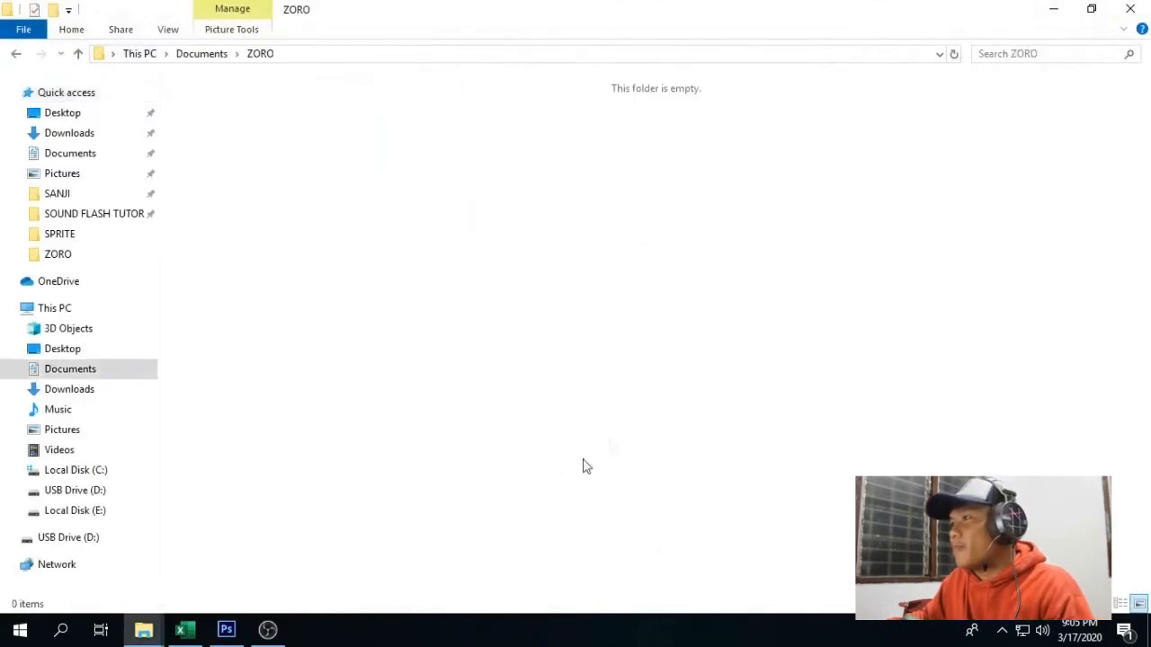
{"action": "left_click", "coordinate": [228, 629]}
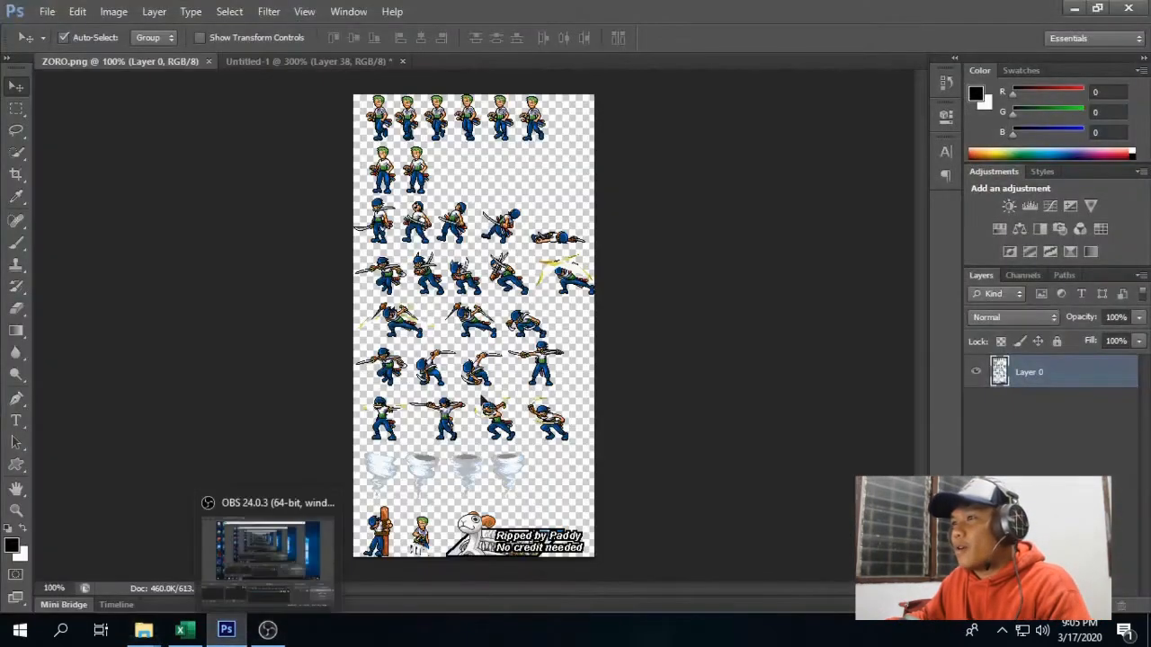
{"action": "left_click", "coordinate": [213, 210]}
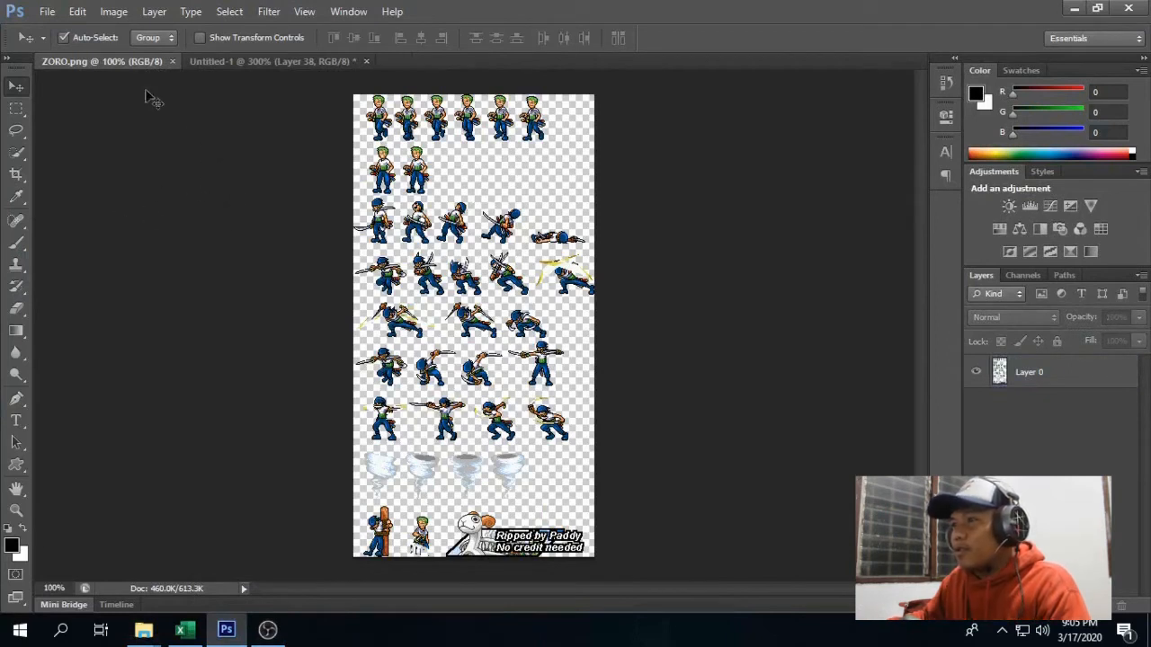
{"action": "left_click", "coordinate": [231, 65]}
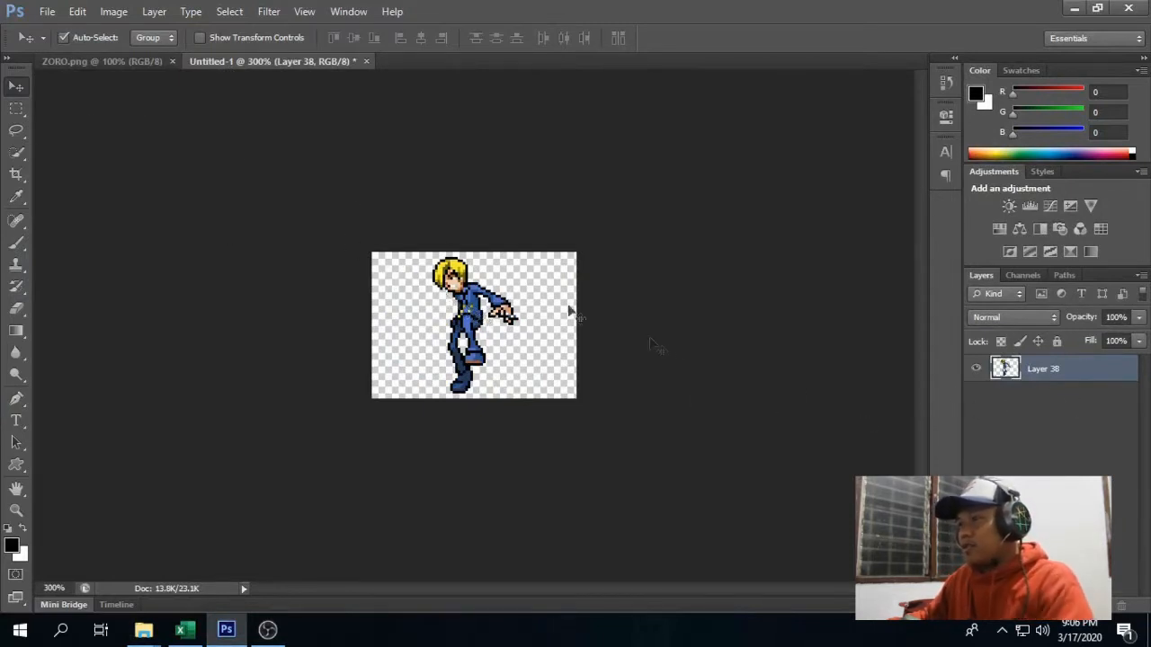
{"action": "left_click", "coordinate": [88, 62]}
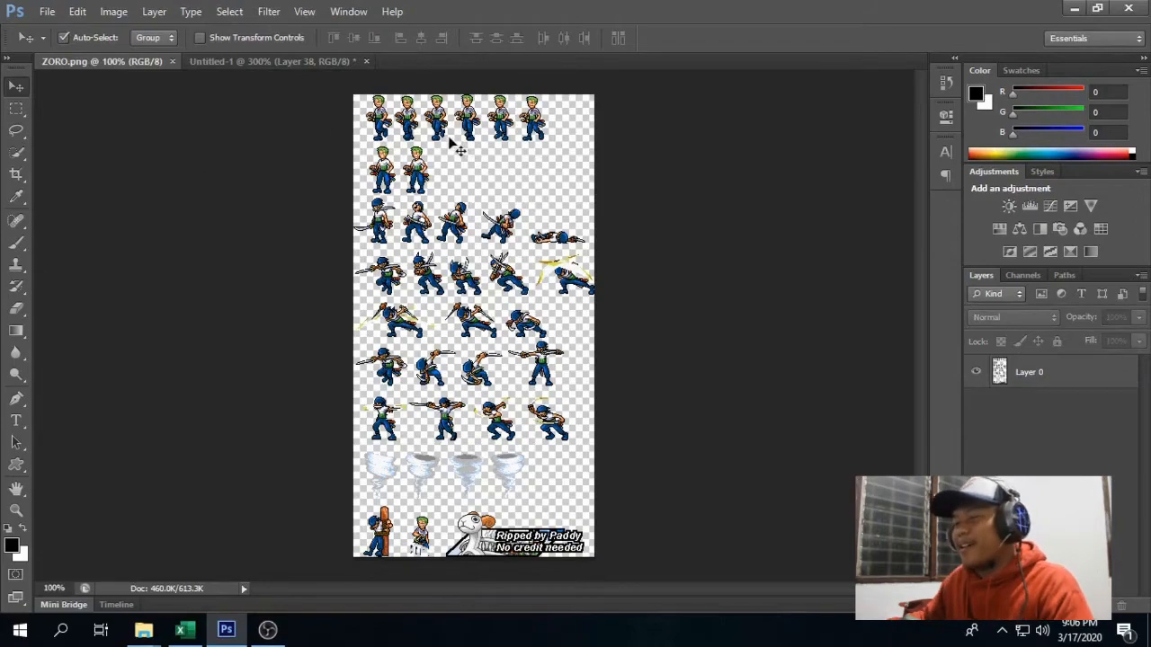
- Select the first sprite in the sheet's top row with a rectangular marquee
{"action": "key", "text": "ctrl+plus"}
{"action": "scroll", "coordinate": [501, 361], "scroll_direction": "up", "scroll_amount": 5}
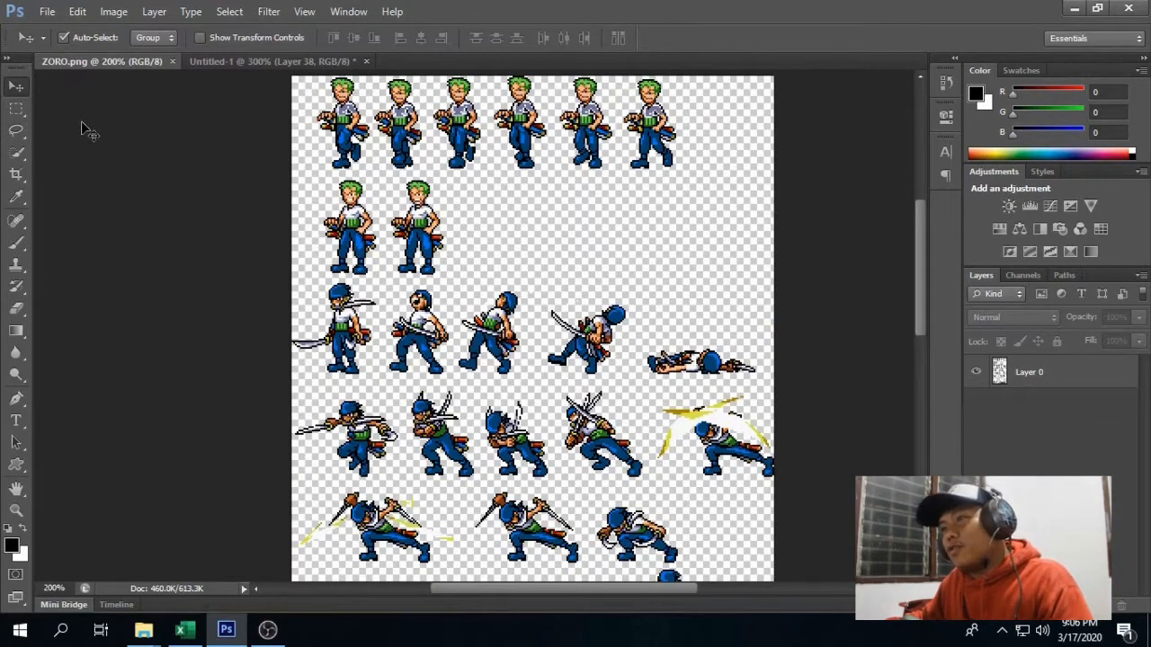
{"action": "left_click", "coordinate": [17, 109]}
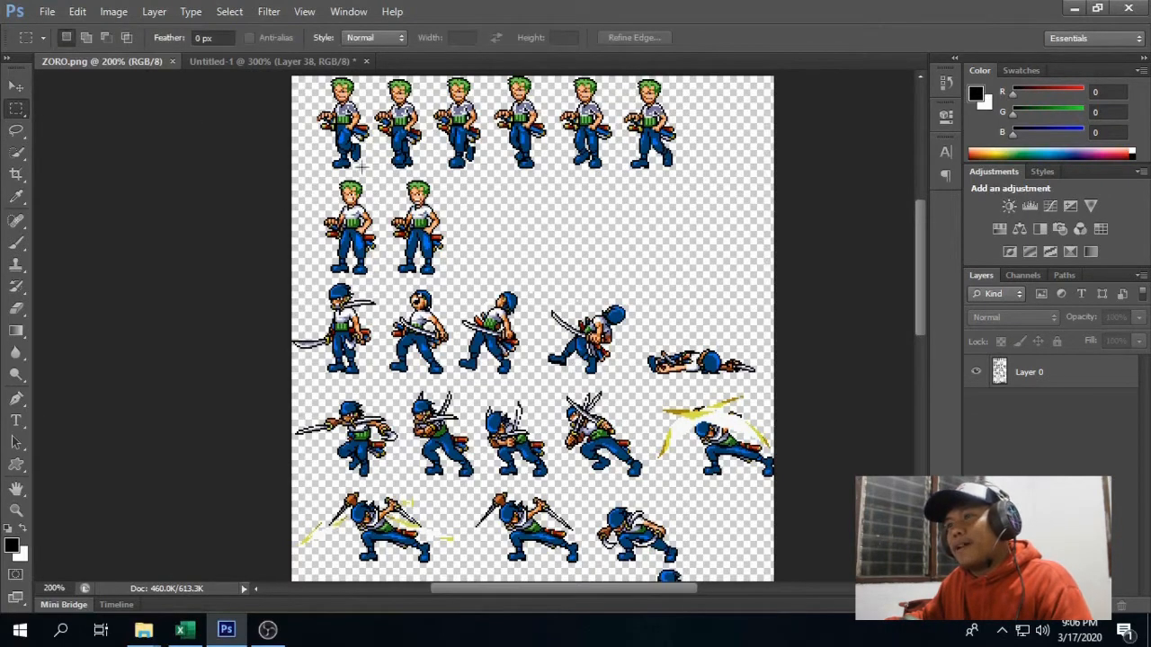
{"action": "left_click_drag", "start_coordinate": [372, 168], "coordinate": [311, 79]}
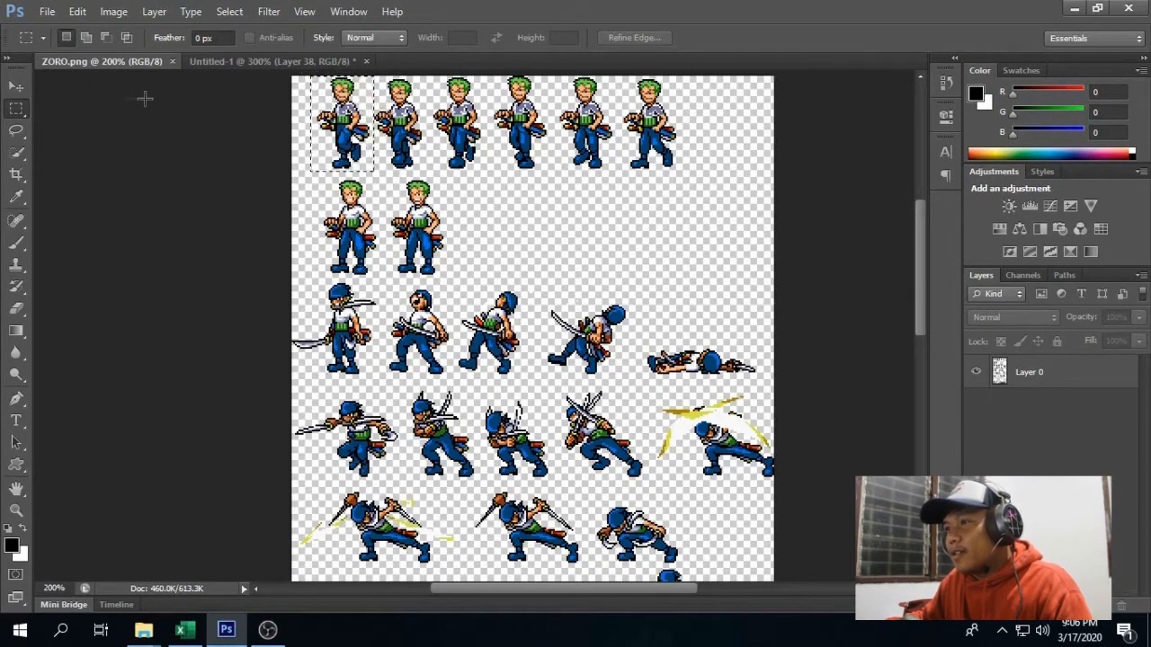
- Move the selected sprite from Layer 0 into the Untitled-1 document and delete that document's old blond sprite layer, Layer 38
{"action": "left_click", "coordinate": [17, 87]}
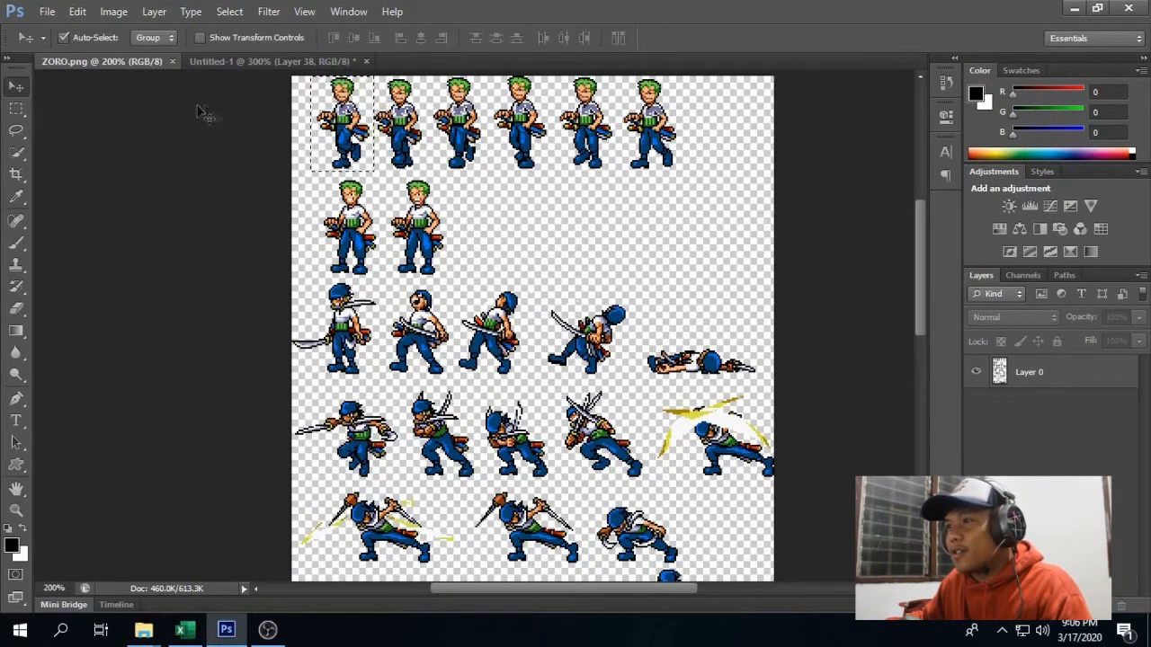
{"action": "left_click", "coordinate": [344, 133]}
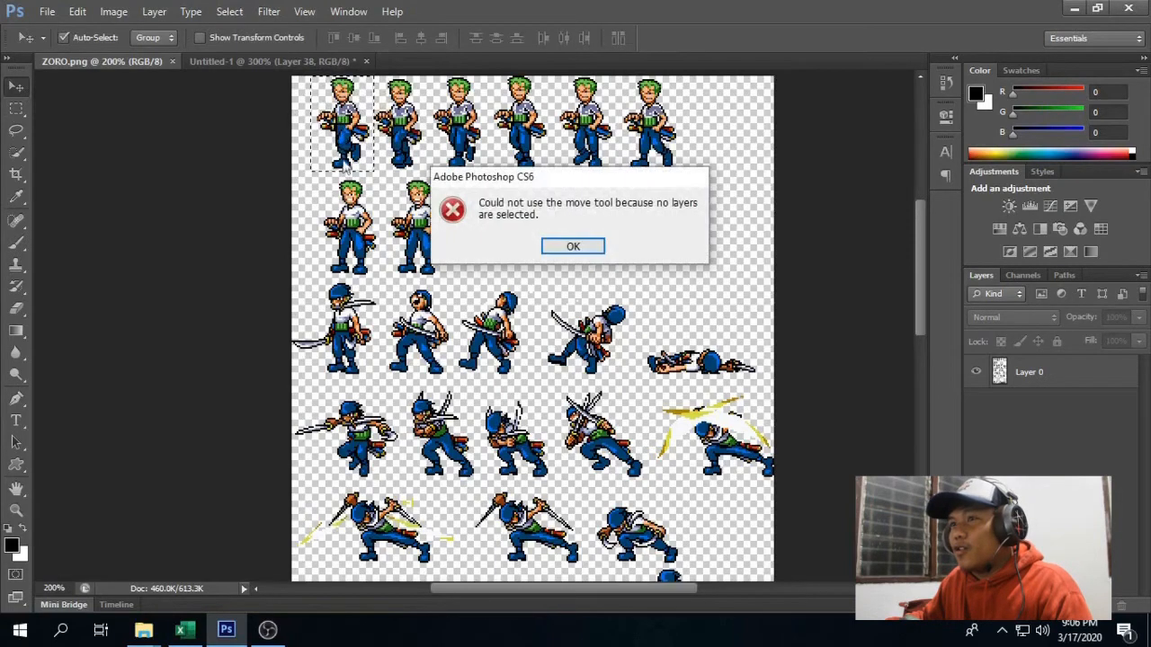
{"action": "left_click", "coordinate": [591, 250]}
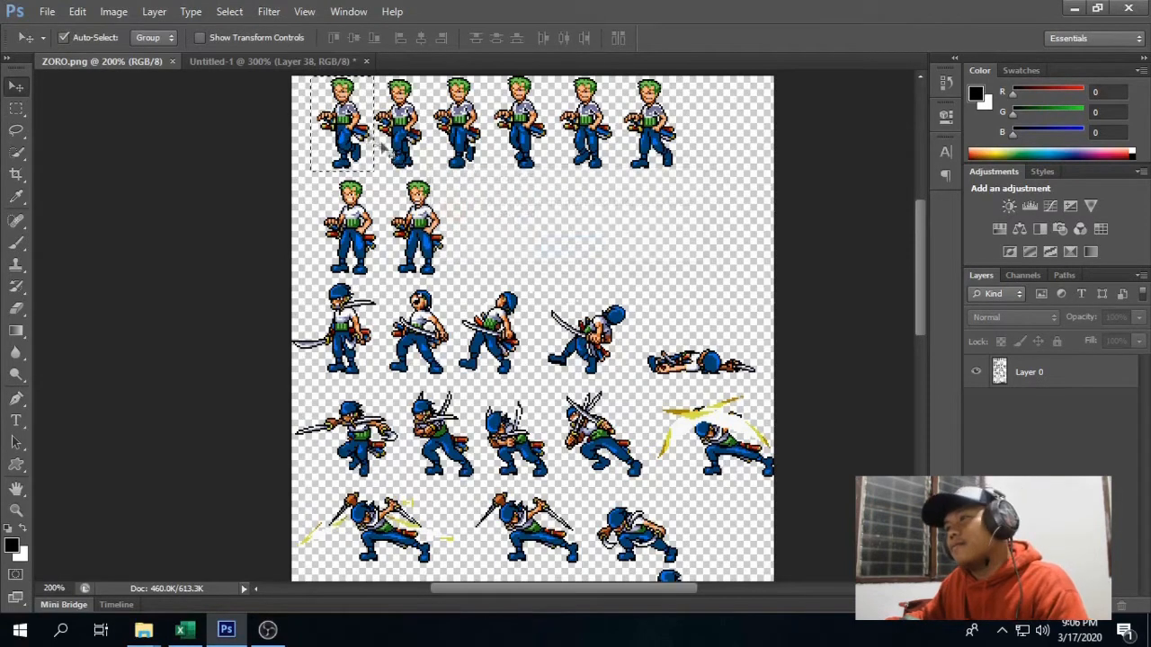
{"action": "left_click", "coordinate": [1050, 379]}
{"action": "left_click_drag", "start_coordinate": [341, 128], "coordinate": [483, 336]}
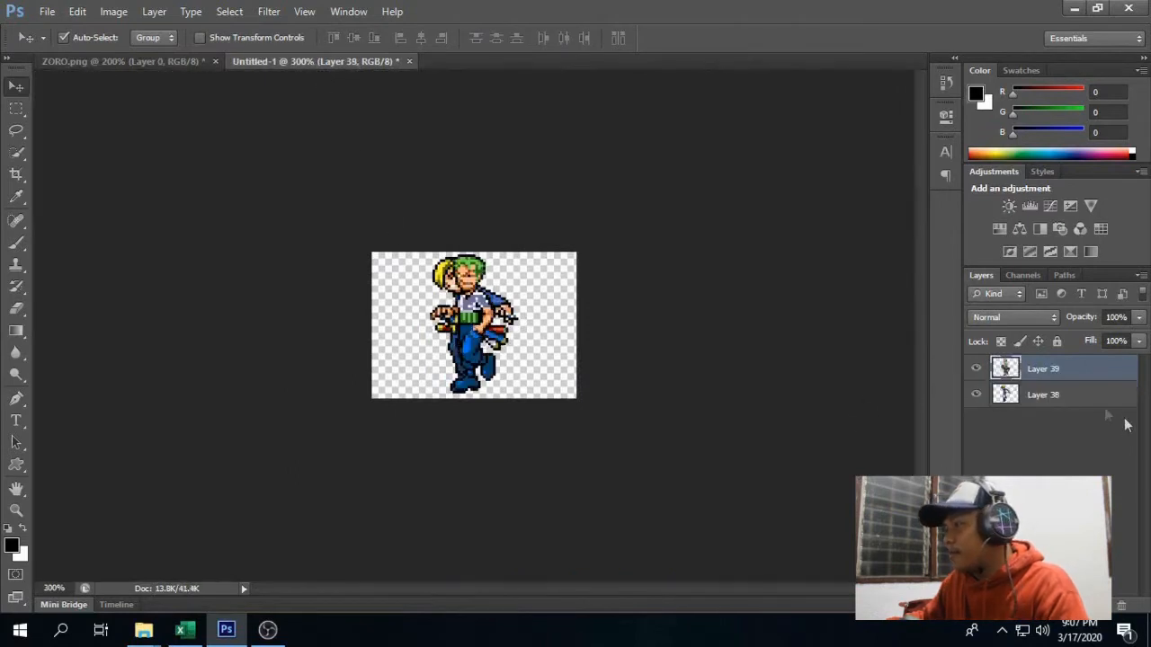
{"action": "left_click", "coordinate": [1064, 398]}
{"action": "key", "text": "Delete"}
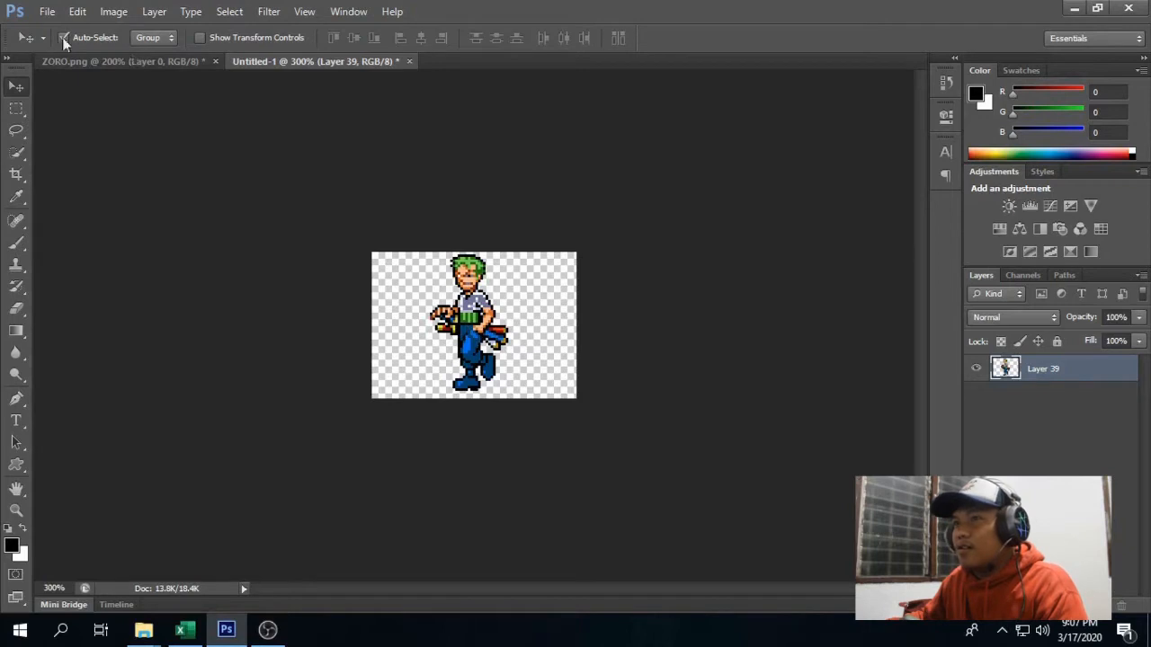
- Open Save for Web for the sprite frame and set both the preset and the format to PNG-24
{"action": "left_click", "coordinate": [45, 12]}
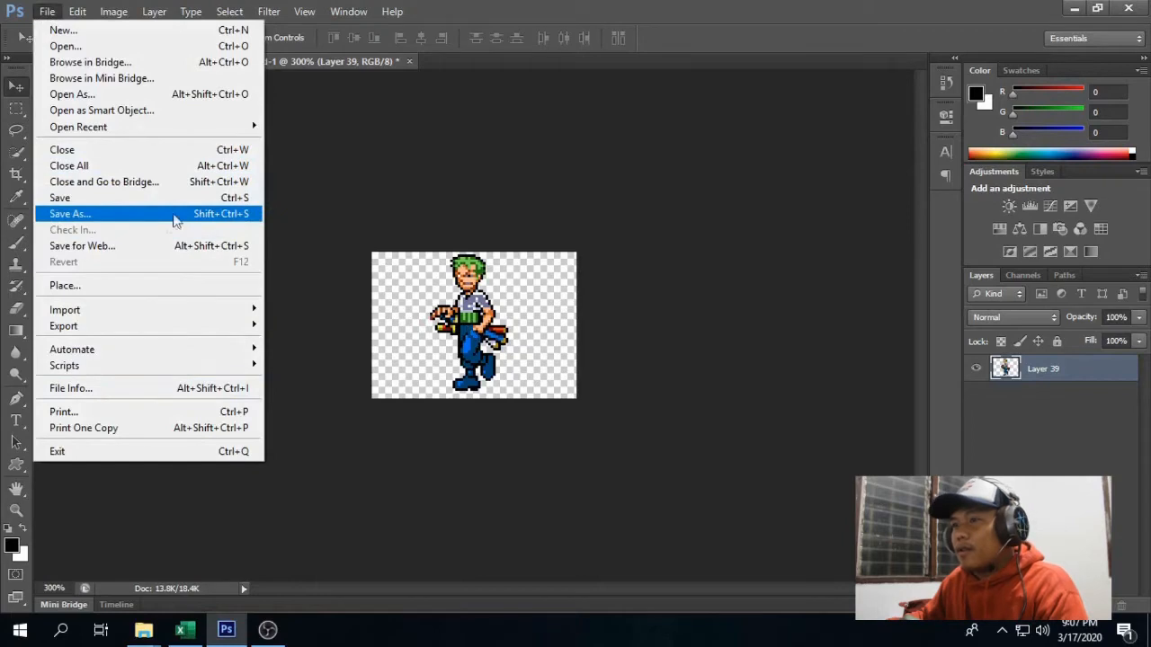
{"action": "left_click", "coordinate": [144, 248]}
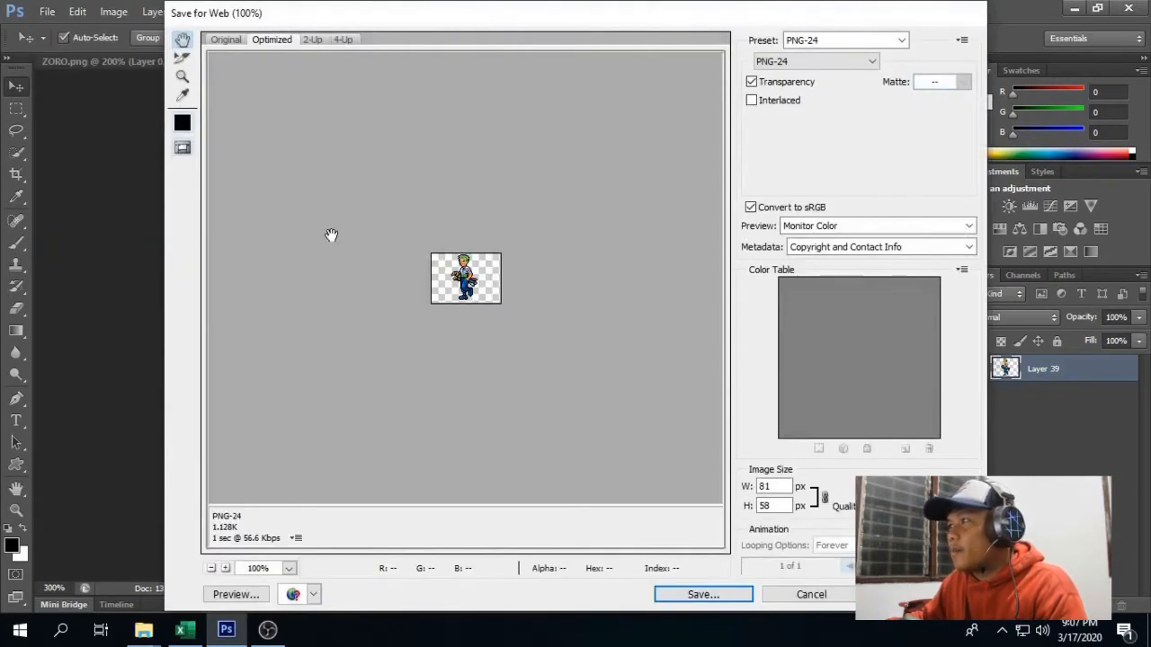
{"action": "left_click", "coordinate": [900, 40]}
{"action": "left_click", "coordinate": [849, 190]}
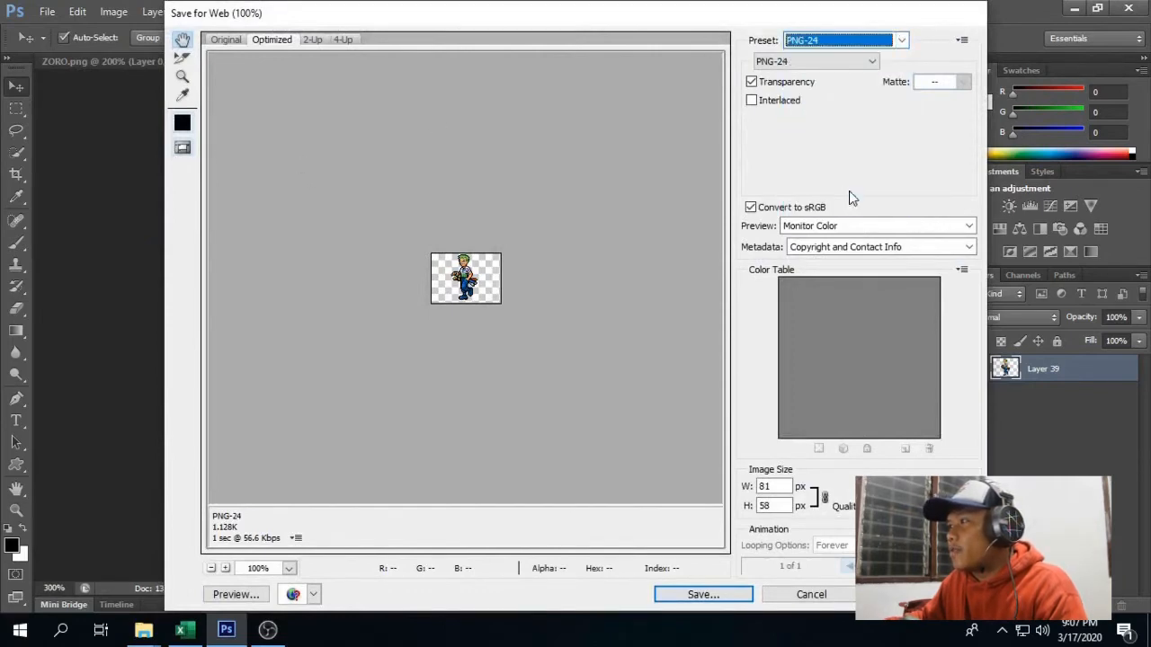
{"action": "left_click", "coordinate": [873, 61]}
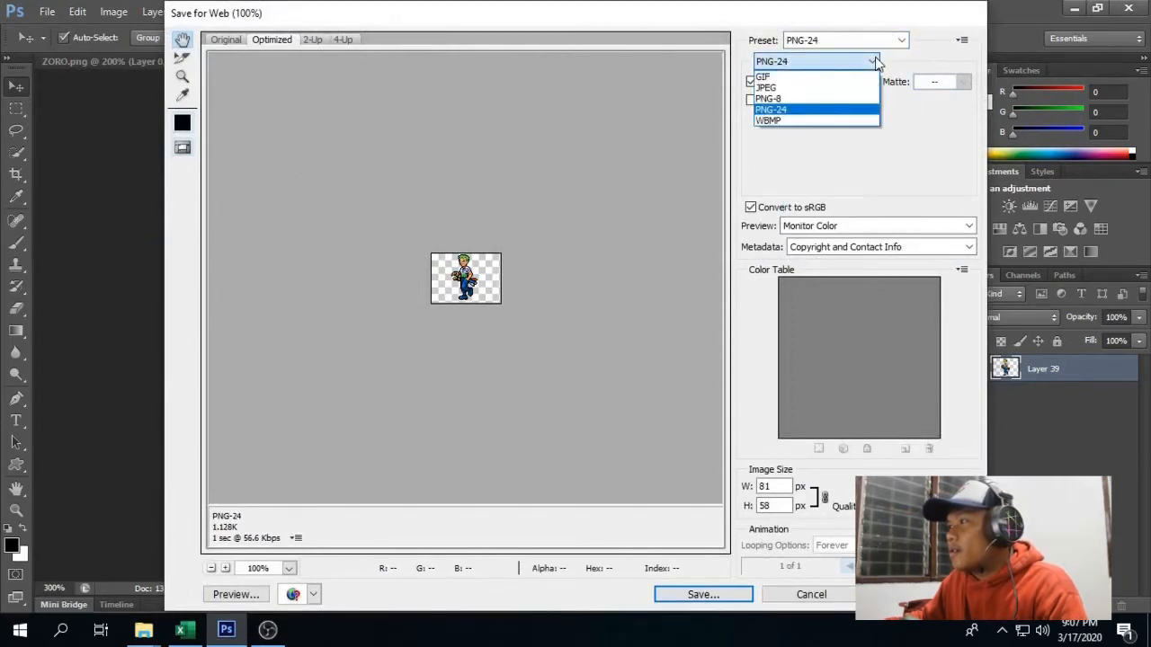
{"action": "left_click", "coordinate": [838, 113]}
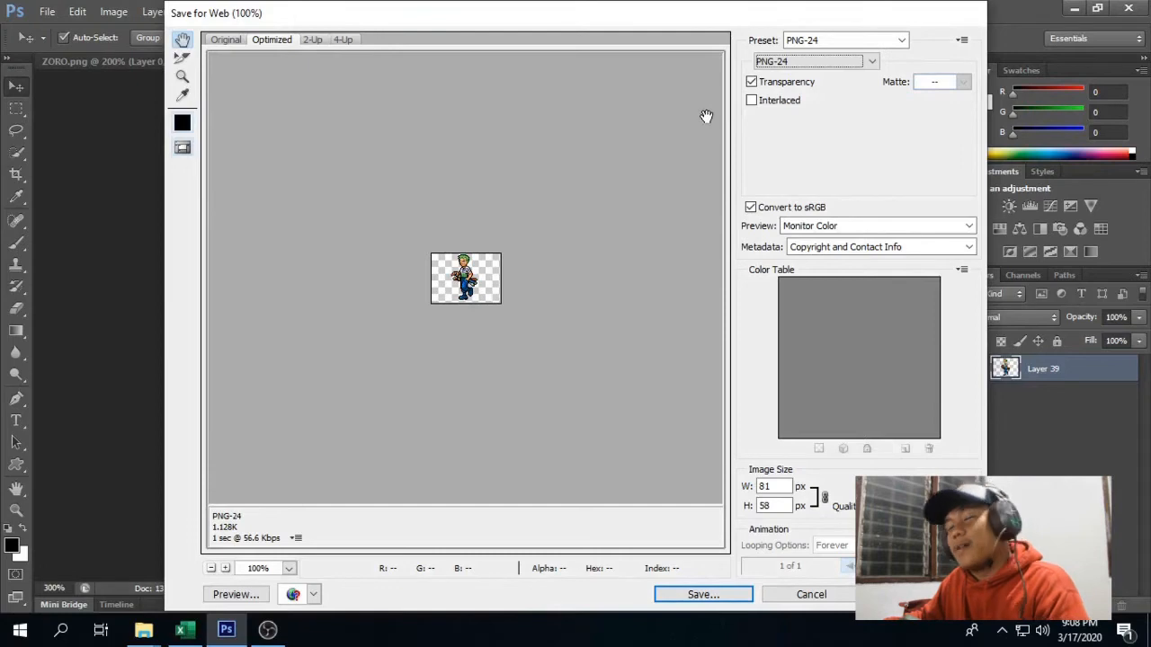
- Start saving the optimized image and create a new folder inside the SANJI folder
{"action": "left_click", "coordinate": [713, 592]}
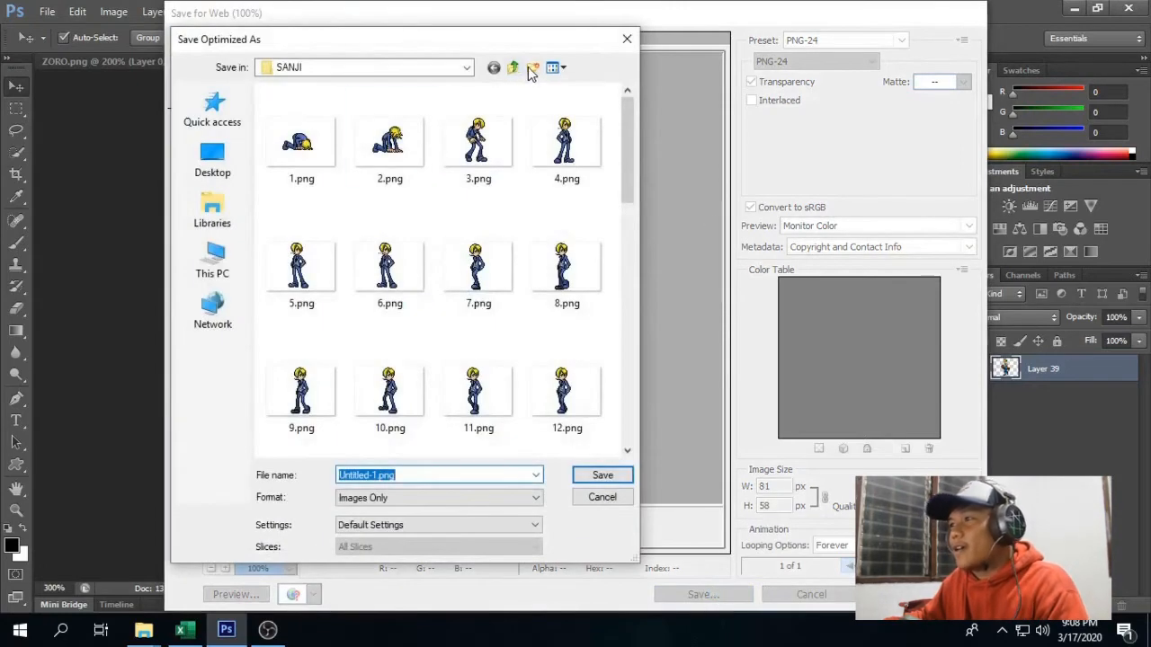
{"action": "left_click", "coordinate": [532, 70]}
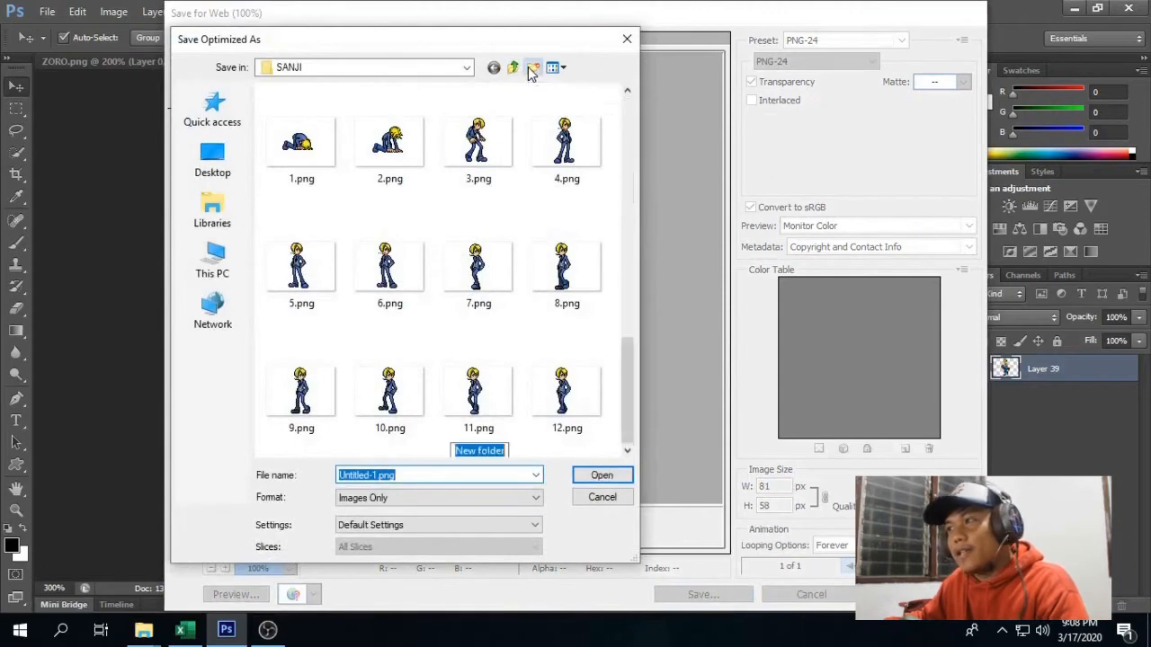
{"action": "left_click", "coordinate": [306, 132]}
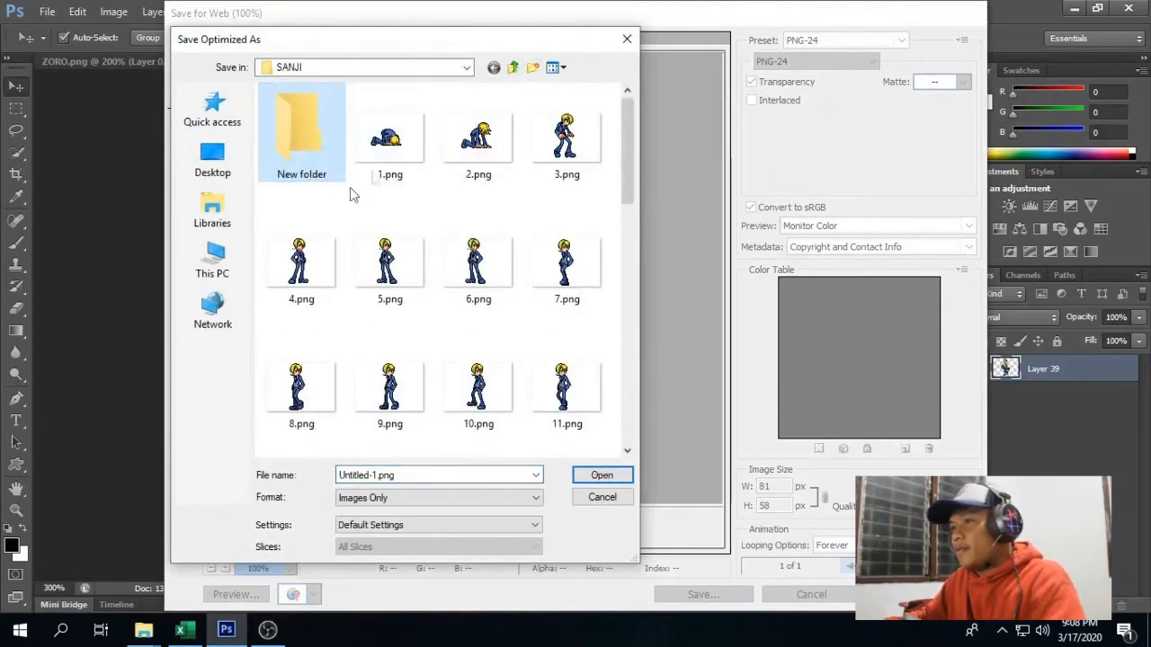
- Save the optimized frame under the name 1 in the ZORO folder in Documents
{"action": "left_click", "coordinate": [512, 69]}
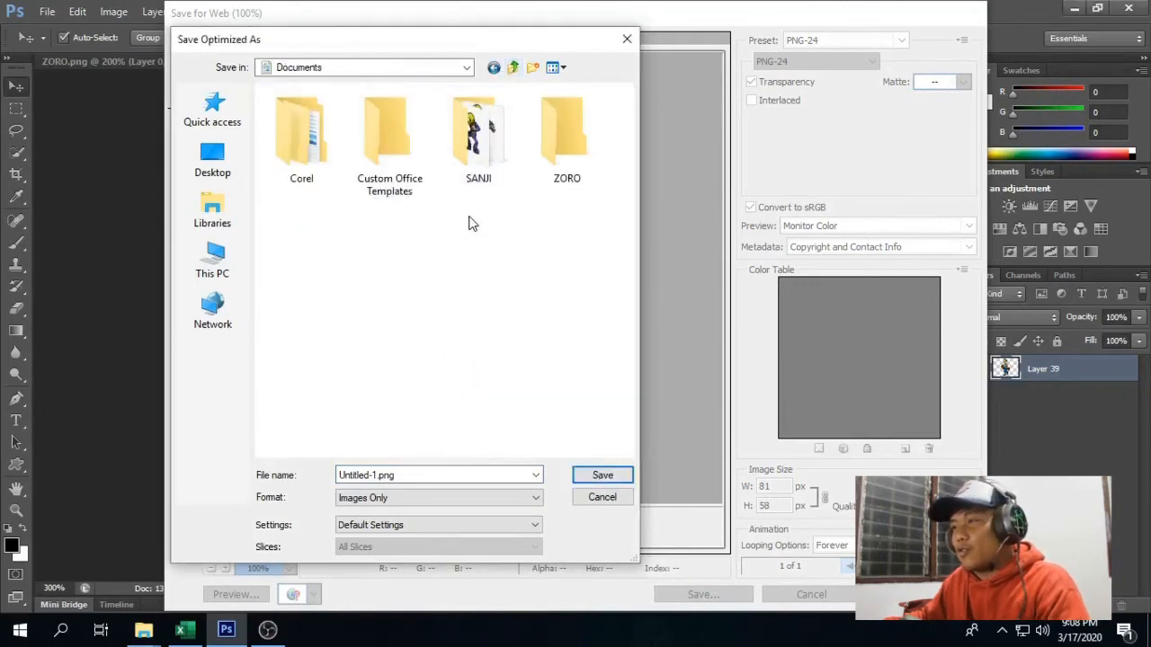
{"action": "double_click", "coordinate": [559, 134]}
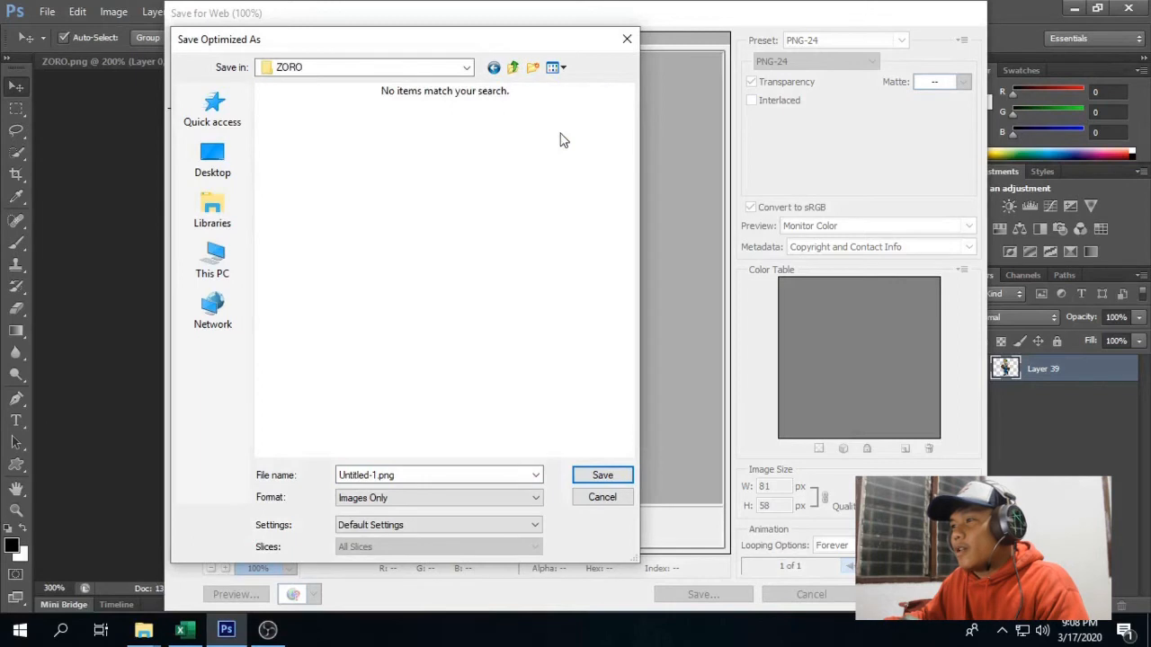
{"action": "double_click", "coordinate": [430, 473]}
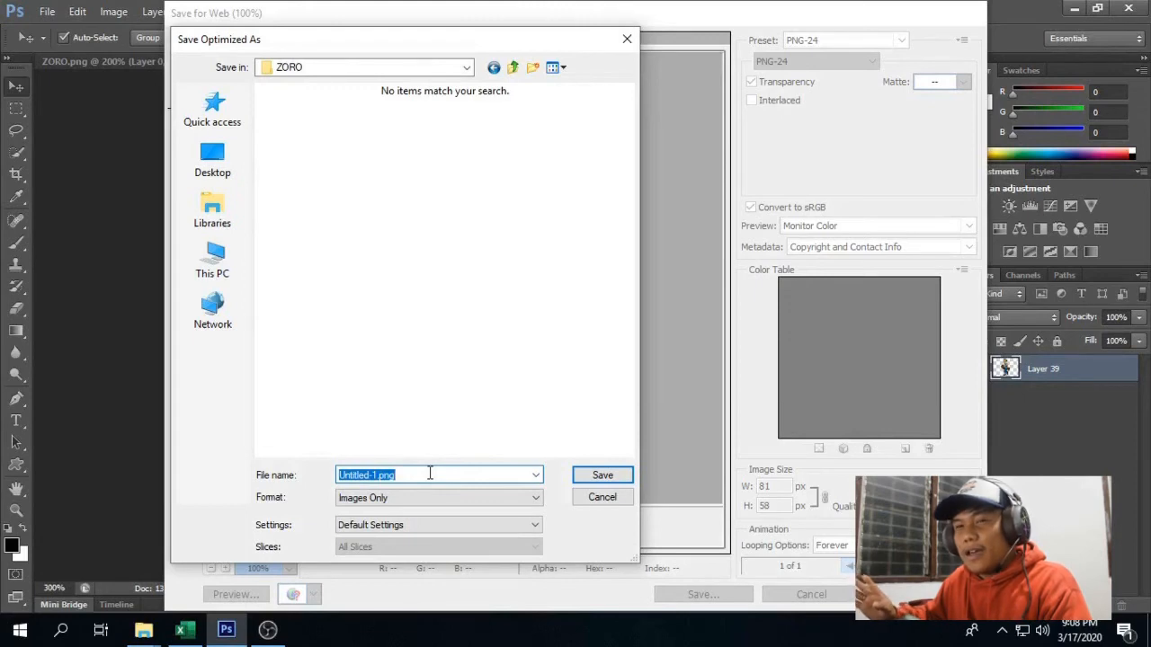
{"action": "type", "text": "1"}
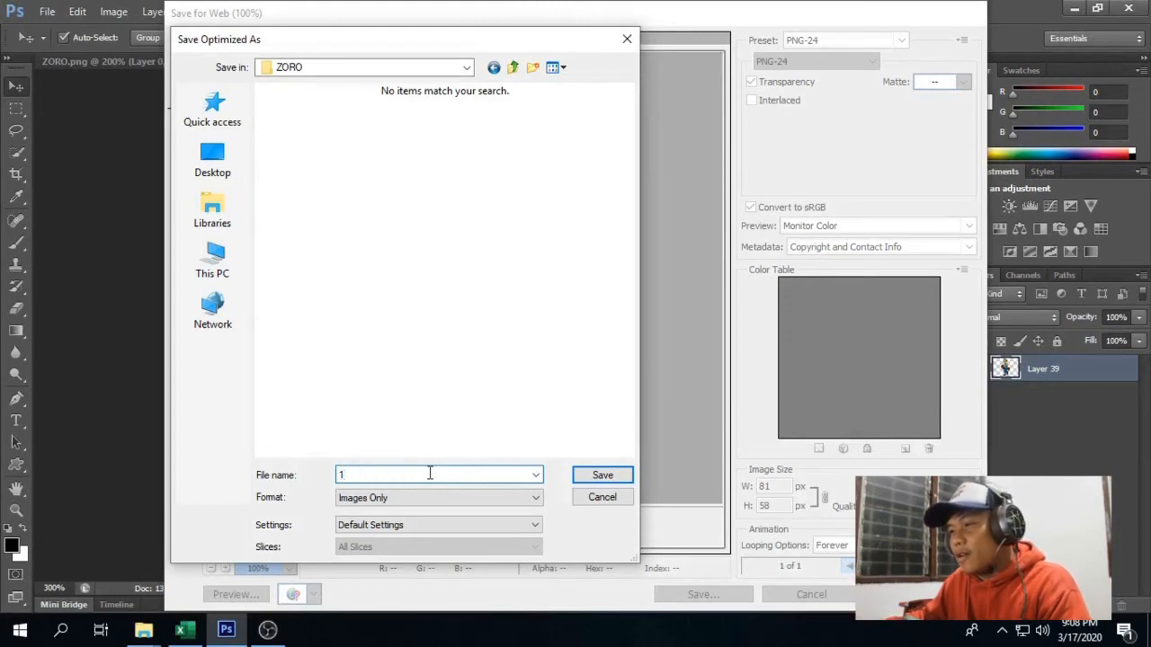
{"action": "left_click", "coordinate": [620, 477]}
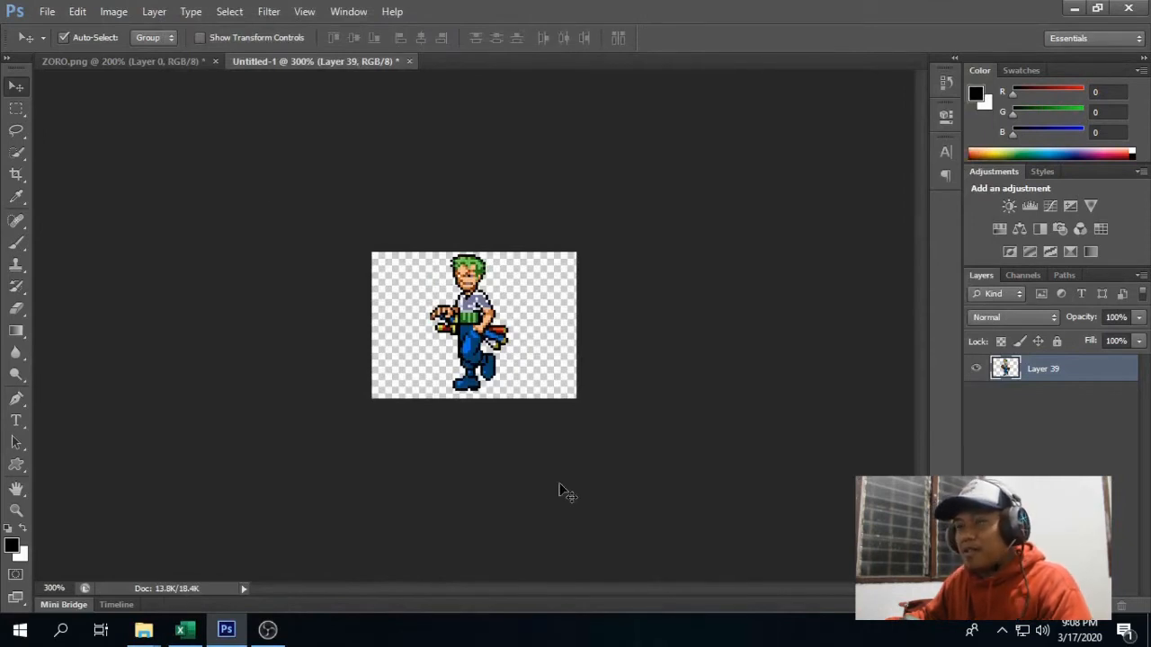
- Return to ZORO.png, clear the selection, and marquee-select the second sprite in the top row
{"action": "left_click", "coordinate": [151, 62]}
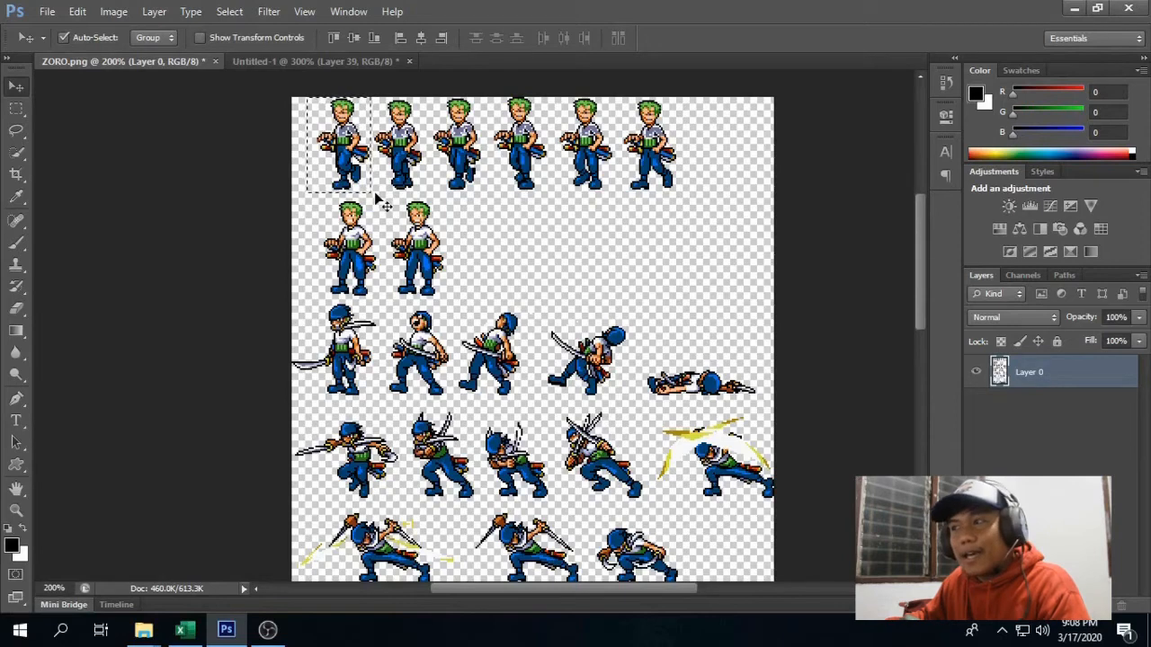
{"action": "key", "text": "ctrl+d"}
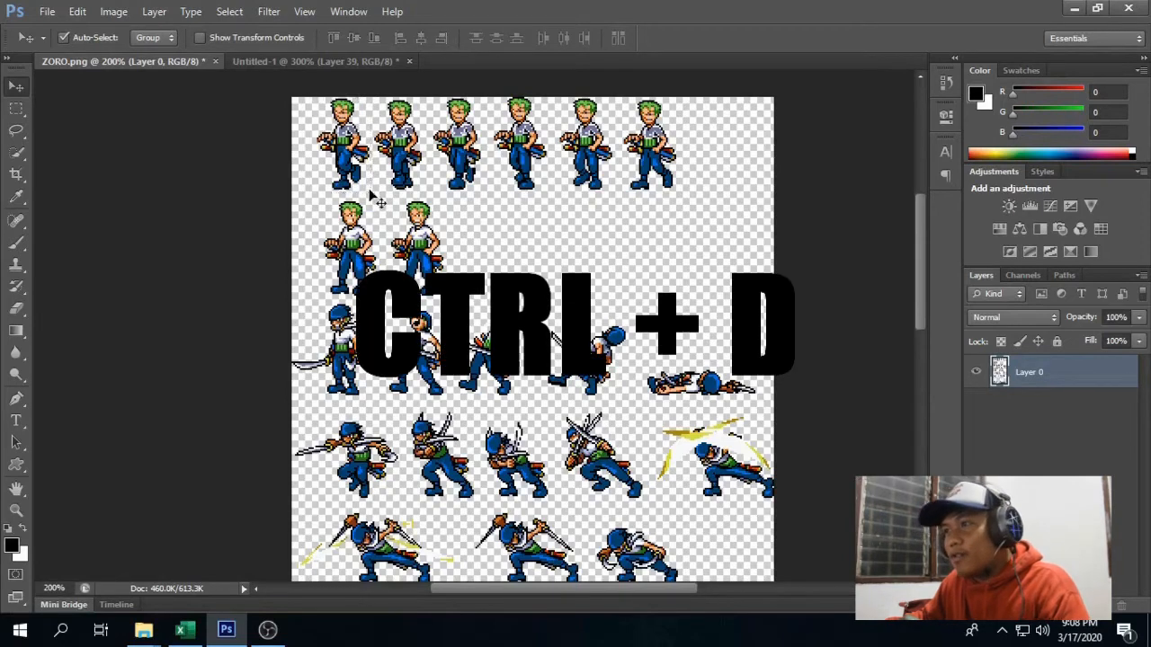
{"action": "left_click", "coordinate": [15, 110]}
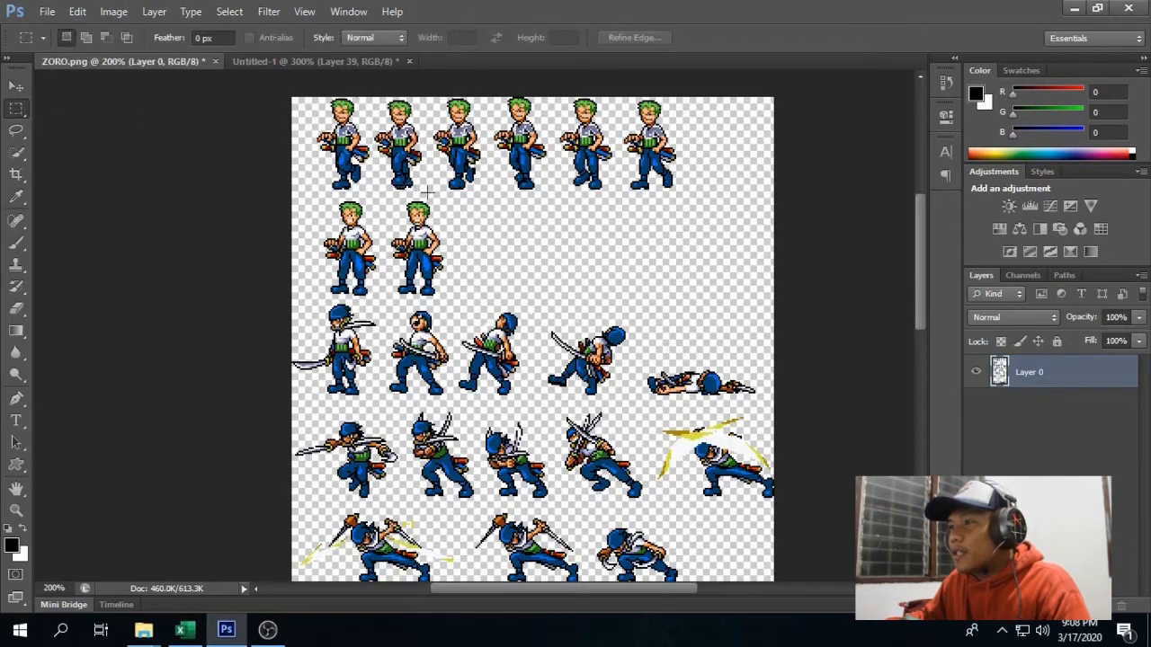
{"action": "left_click_drag", "start_coordinate": [429, 191], "coordinate": [371, 98]}
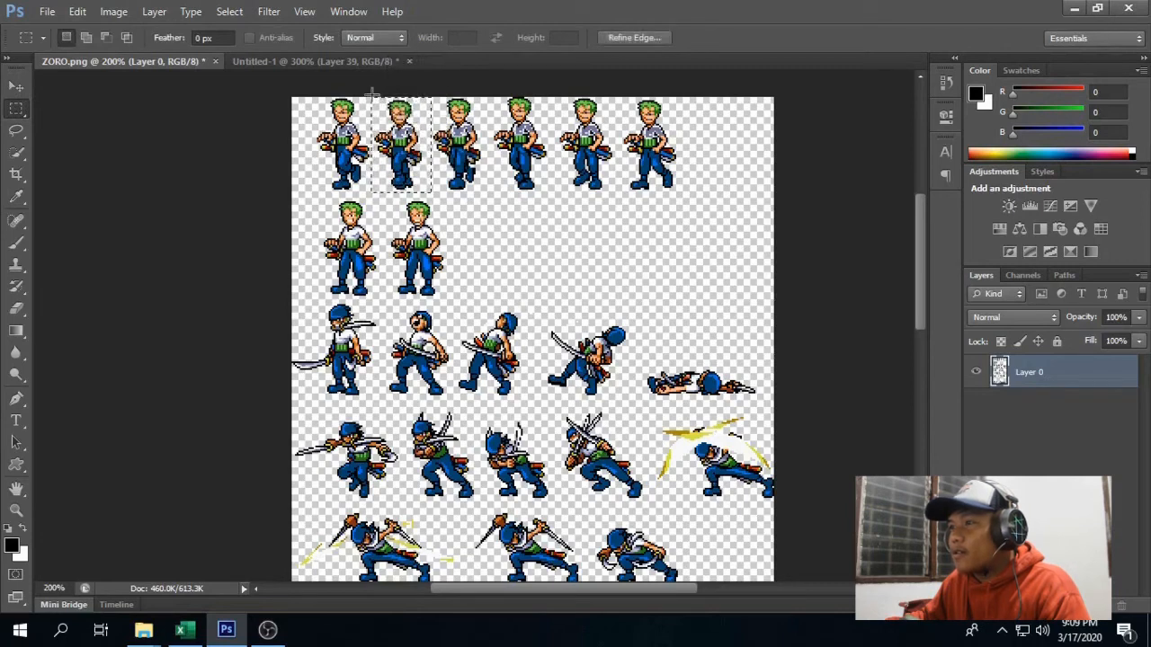
- Move the second sprite into Untitled-1 aligned over the first one, and delete the first sprite's layer, Layer 39
{"action": "left_click", "coordinate": [16, 86]}
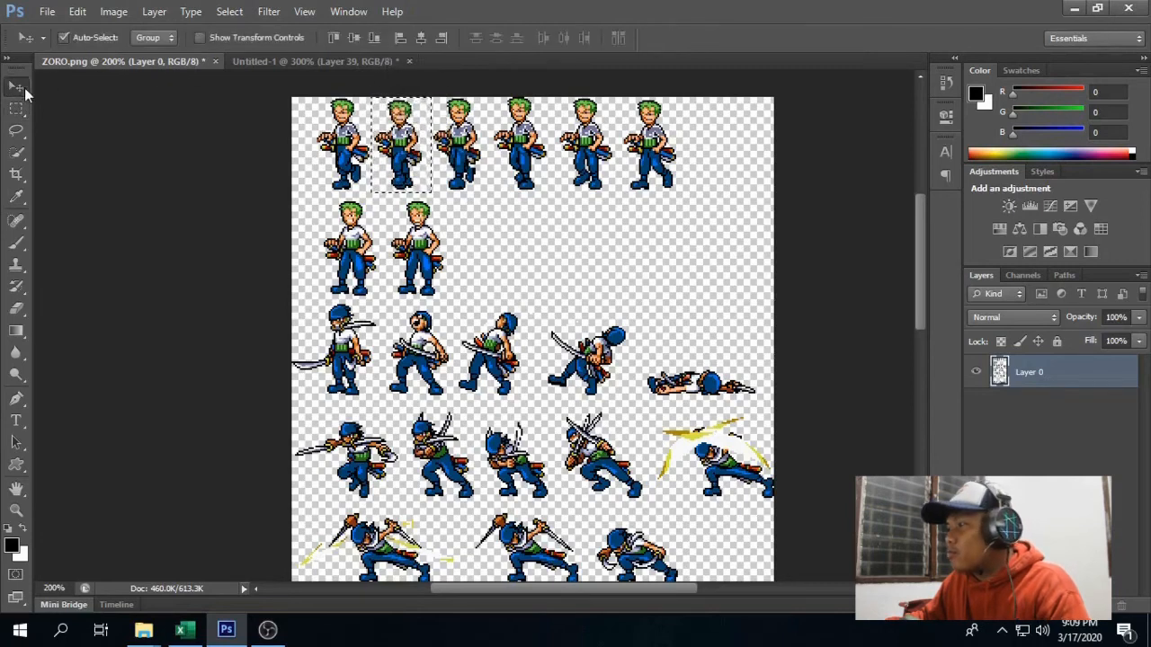
{"action": "left_click_drag", "start_coordinate": [415, 160], "coordinate": [386, 112]}
{"action": "left_click_drag", "start_coordinate": [382, 70], "coordinate": [470, 332]}
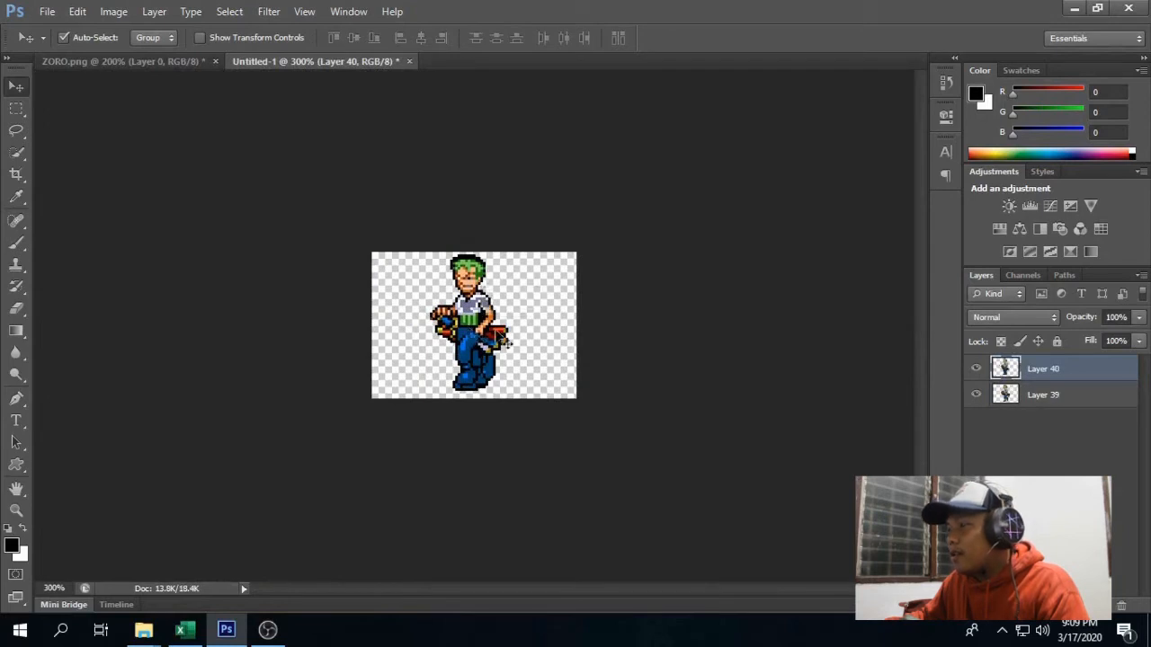
{"action": "left_click", "coordinate": [1048, 396]}
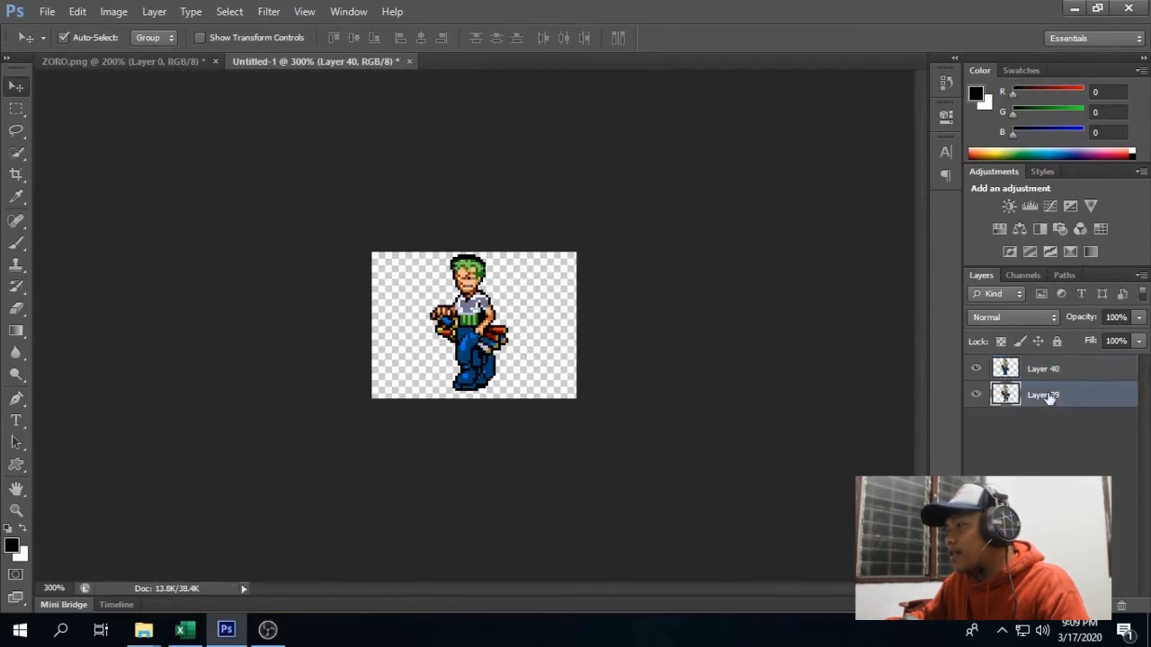
{"action": "key", "text": "Delete"}
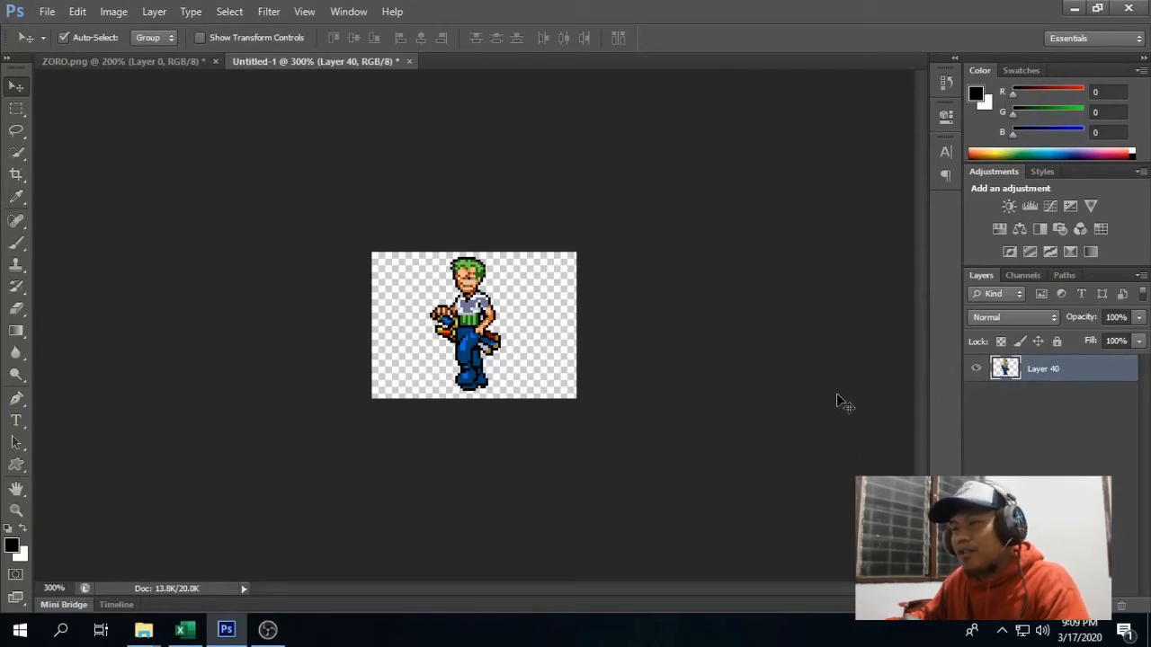
- Export the second sprite frame for web as a transparent PNG-24 named 2 in the ZORO folder
{"action": "left_click", "coordinate": [46, 12]}
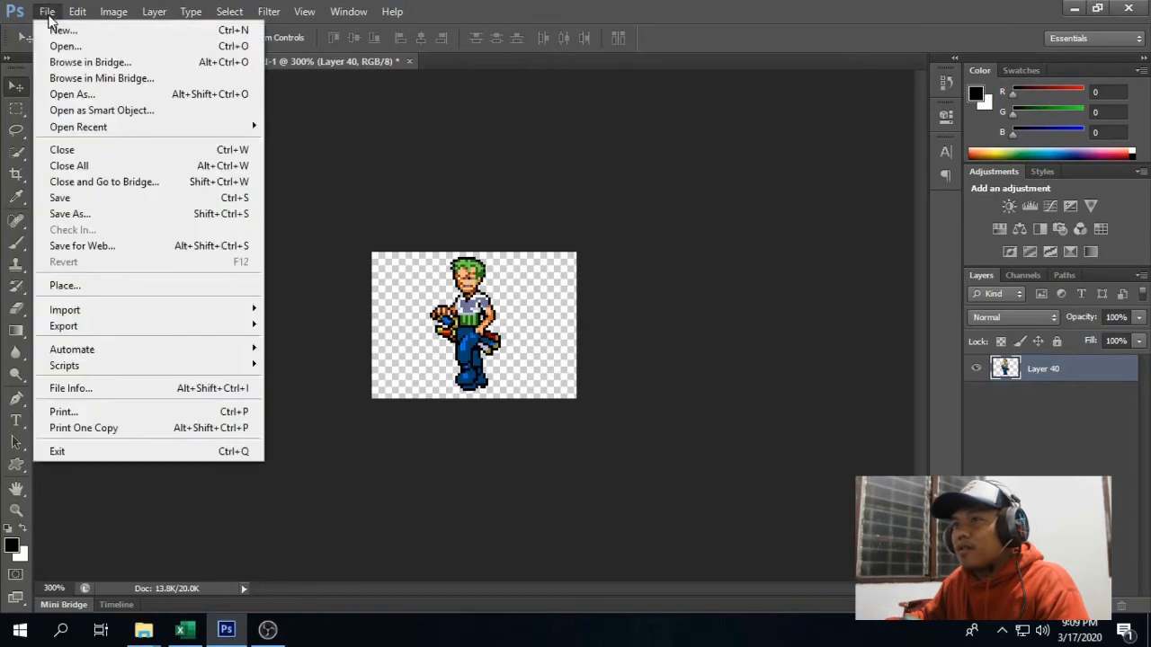
{"action": "left_click", "coordinate": [130, 249]}
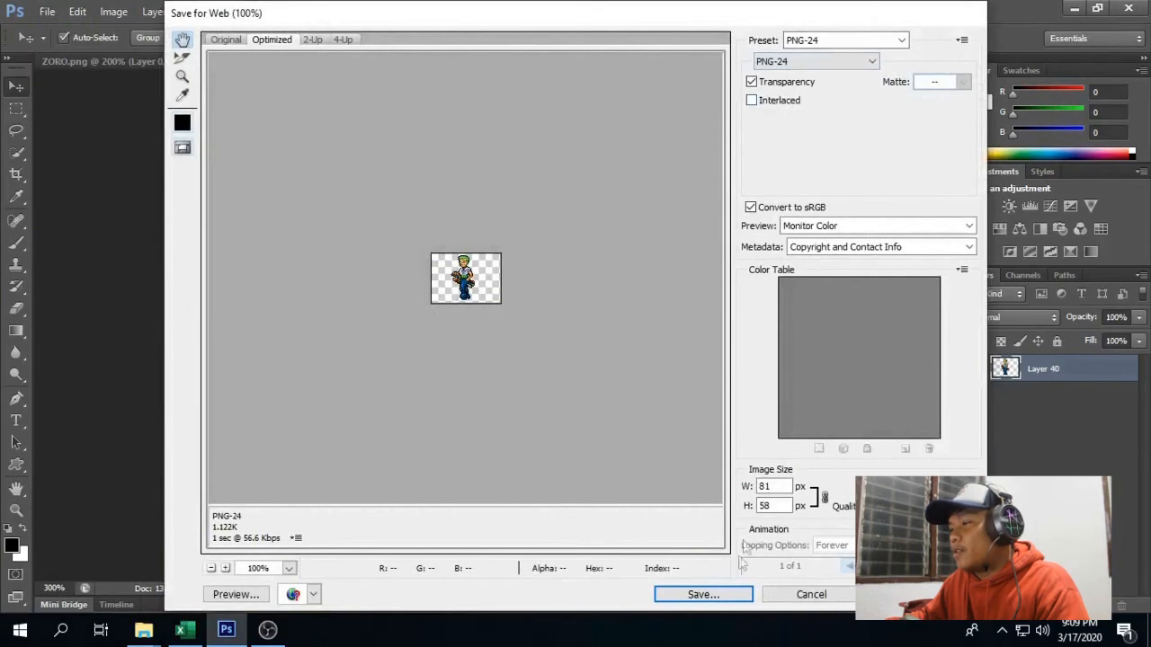
{"action": "left_click", "coordinate": [704, 594]}
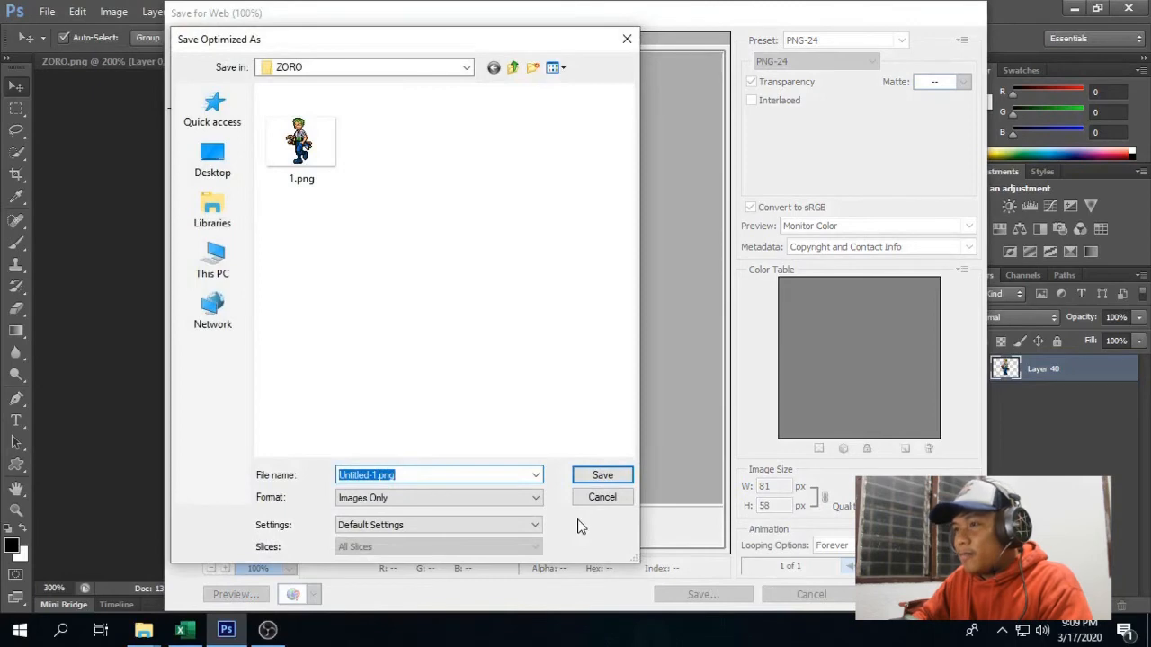
{"action": "type", "text": "2"}
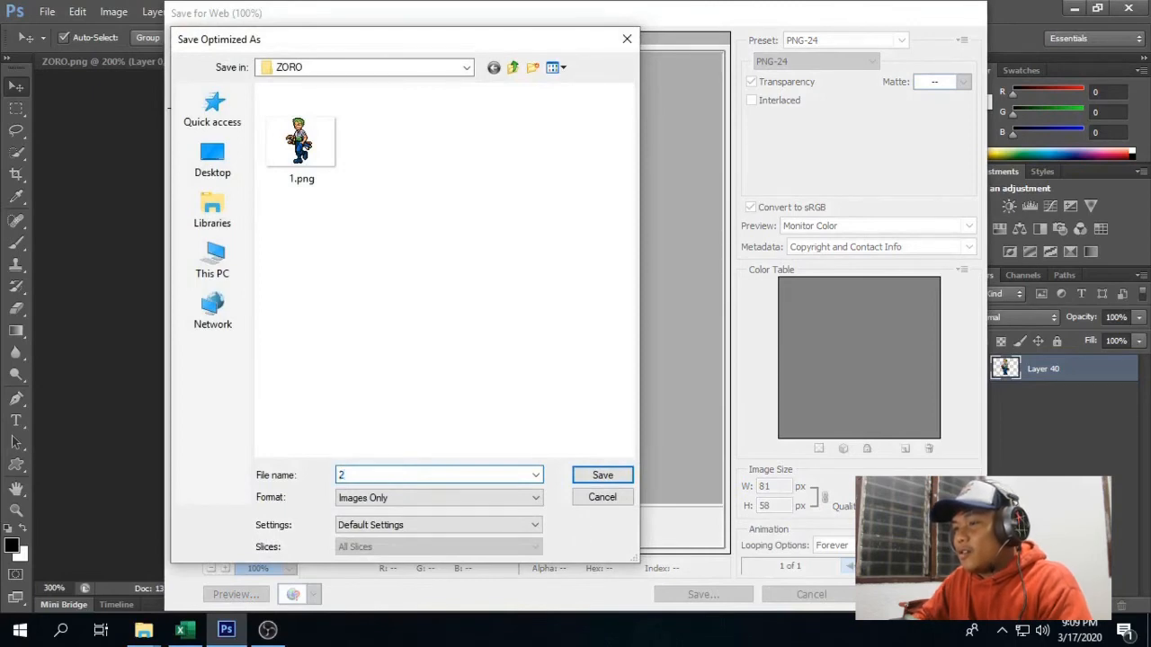
{"action": "key", "text": "Return"}
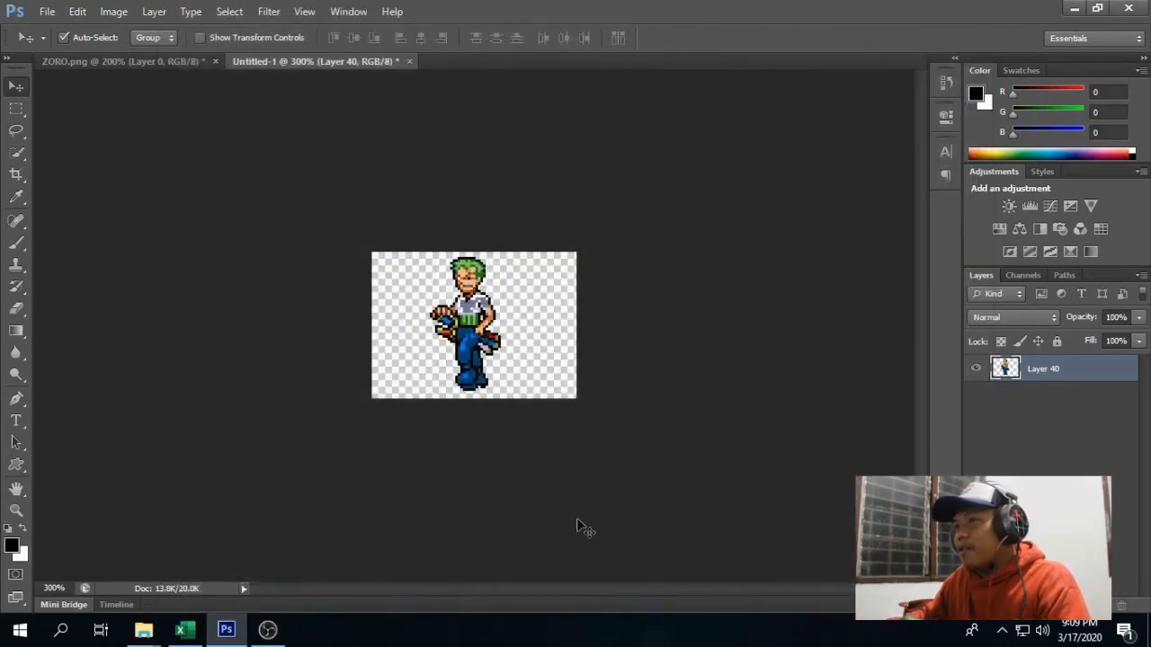
- Return to ZORO.png and view the entire sprite sheet at 100%
{"action": "left_click", "coordinate": [145, 62]}
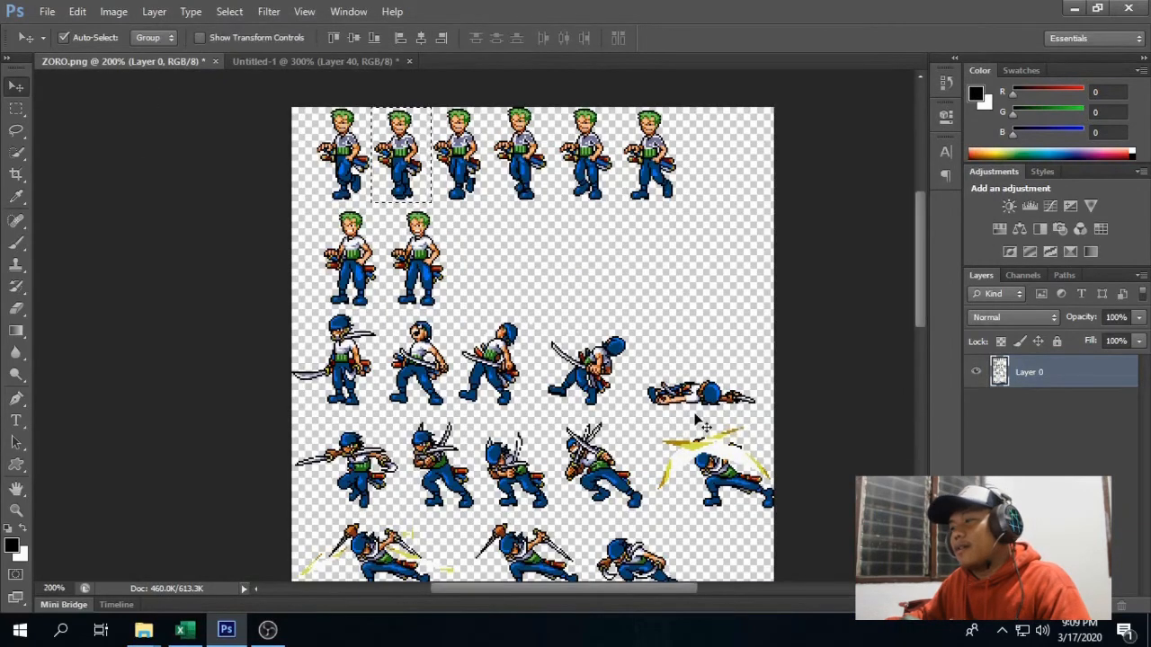
{"action": "scroll", "coordinate": [693, 421], "scroll_direction": "down", "scroll_amount": 2}
{"action": "key", "text": "ctrl+minus"}
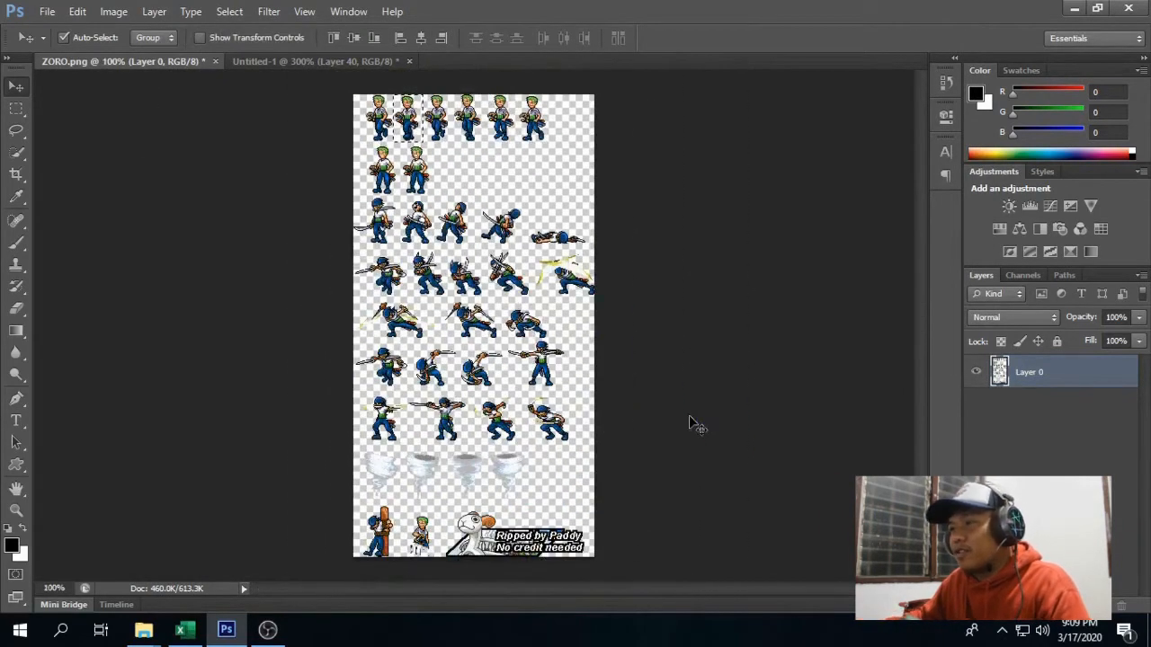